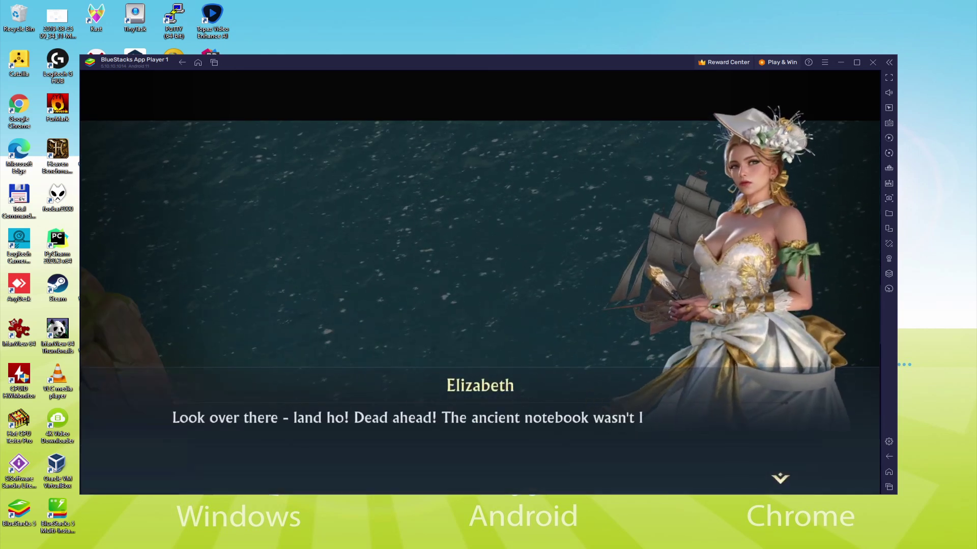
# Step: Skip through Peggy's and the Captain's story lines, close the aiming tutorial, and aim at the pirate
pyautogui.click(596, 432)
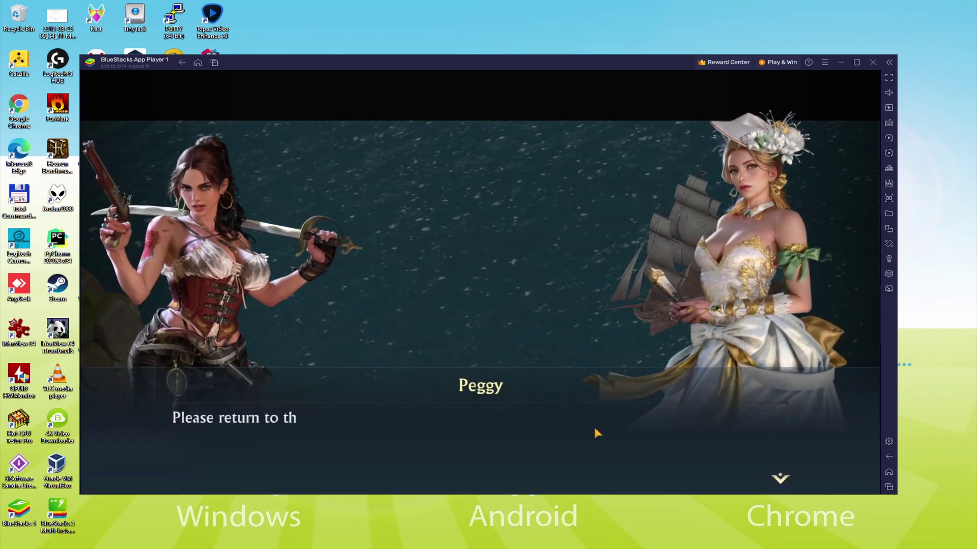
pyautogui.click(596, 431)
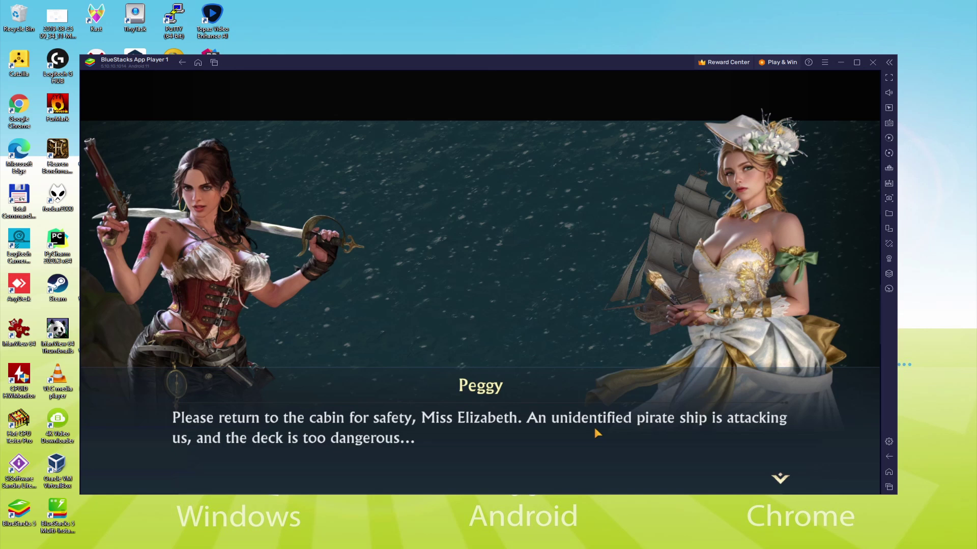
pyautogui.click(595, 430)
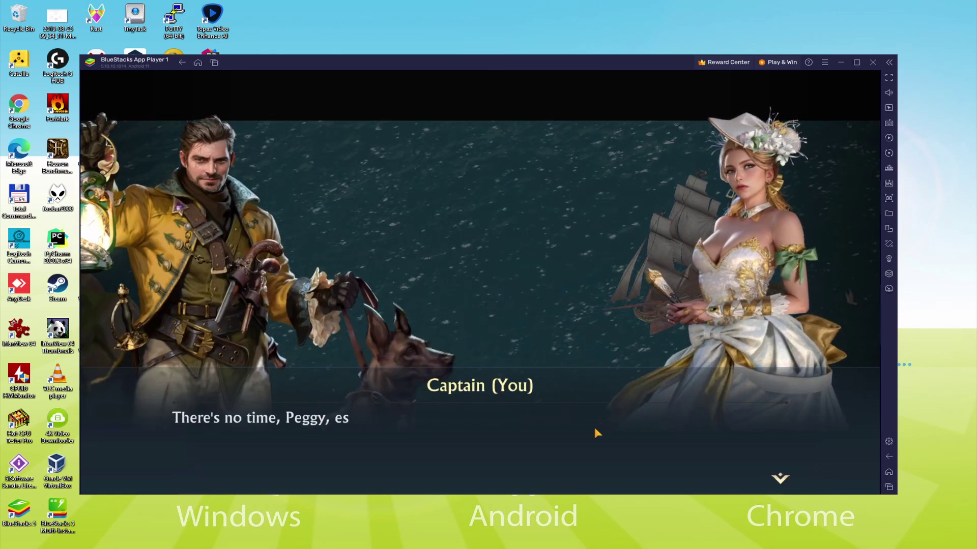
pyautogui.click(595, 430)
pyautogui.click(595, 431)
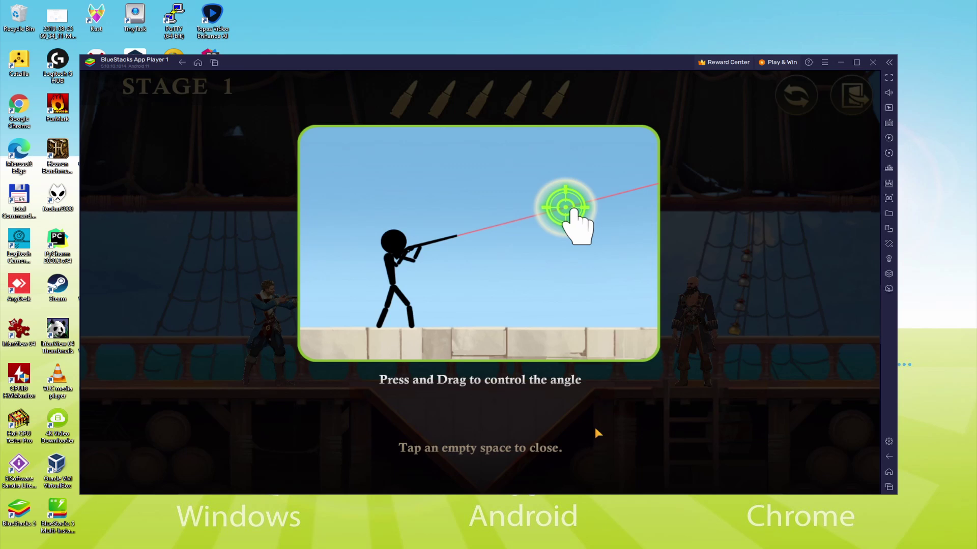
pyautogui.click(468, 433)
pyautogui.moveTo(338, 303)
pyautogui.mouseDown()
pyautogui.moveTo(375, 349)
pyautogui.moveTo(378, 383)
pyautogui.moveTo(353, 388)
pyautogui.moveTo(402, 337)
pyautogui.mouseUp()
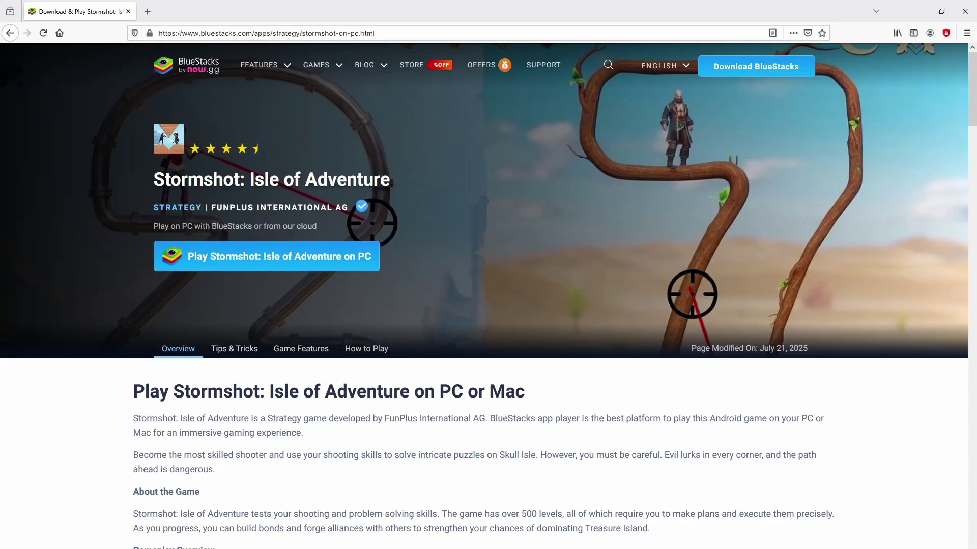
# Step: Browse the Stormshot page and download BlueStacks via 'Play Stormshot: Isle of Adventure on PC'
pyautogui.scroll(-15, 488, 305)
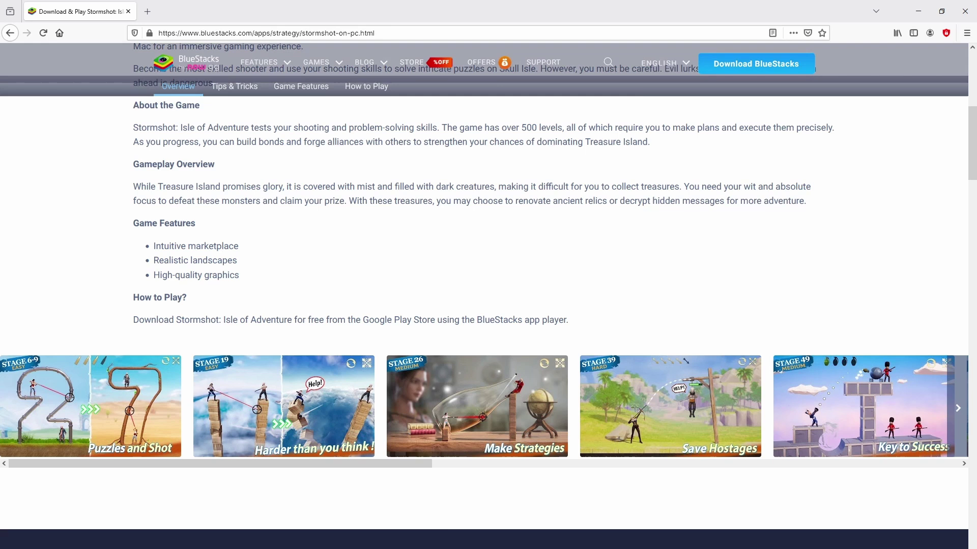
pyautogui.scroll(-3, 425, 199)
pyautogui.scroll(1, 425, 198)
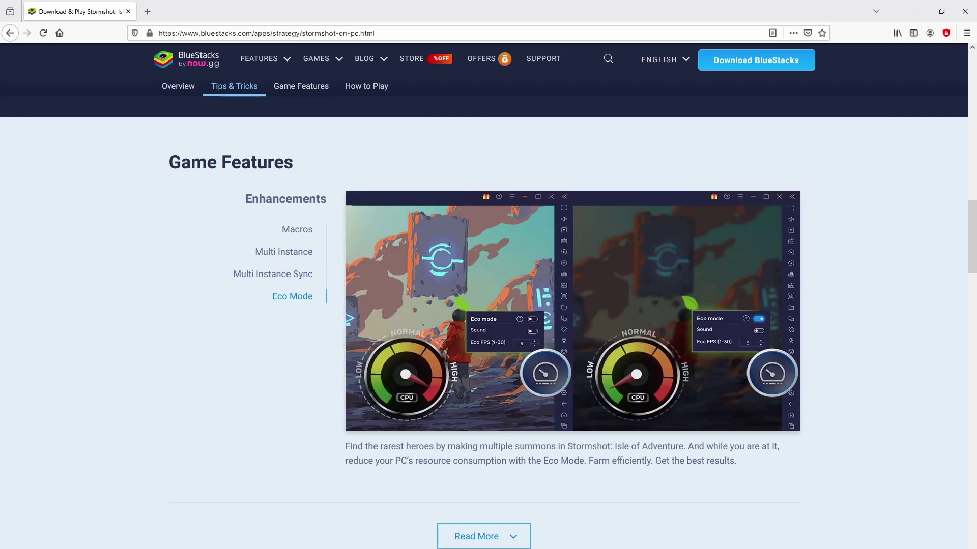
pyautogui.scroll(20, 488, 305)
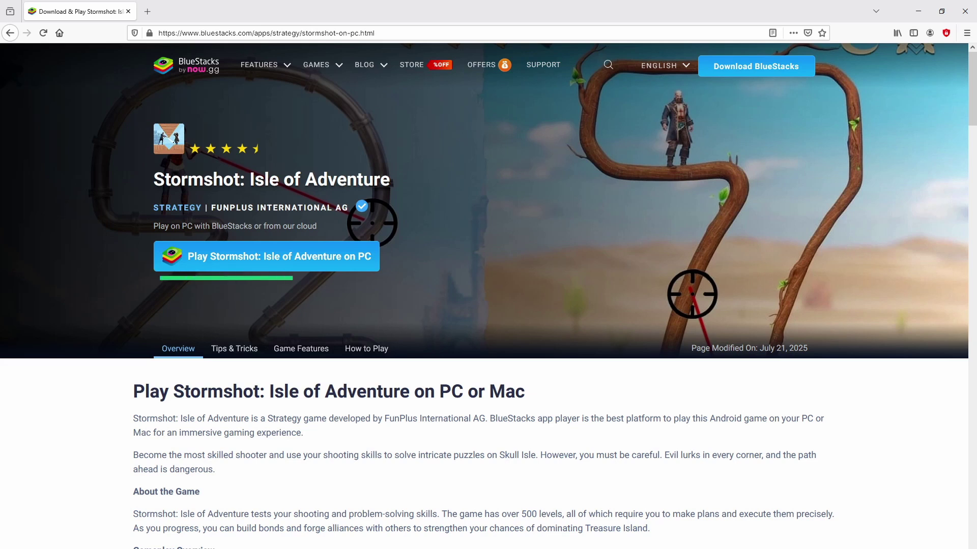
pyautogui.click(253, 233)
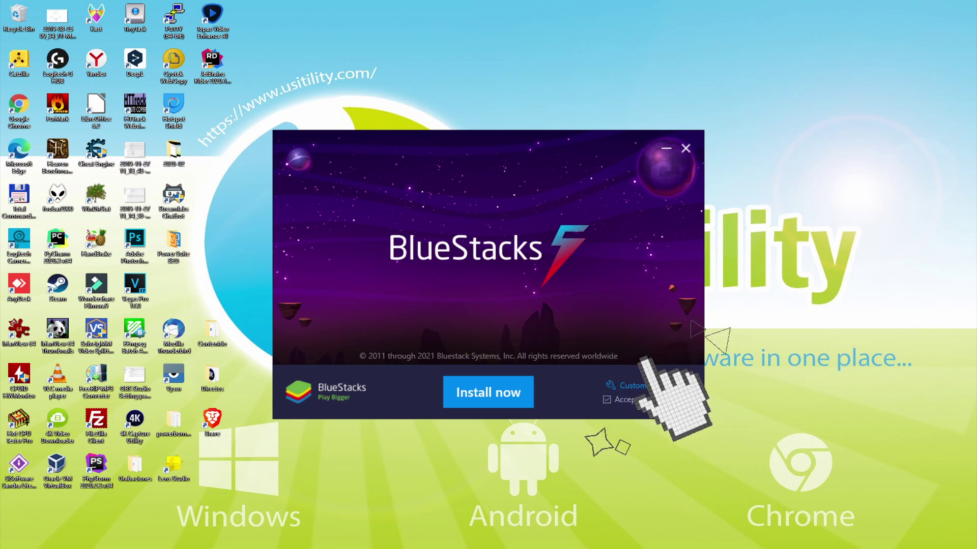
# Step: Check the data path under Customize installation, go back, and install BlueStacks 5 with defaults
pyautogui.click(631, 385)
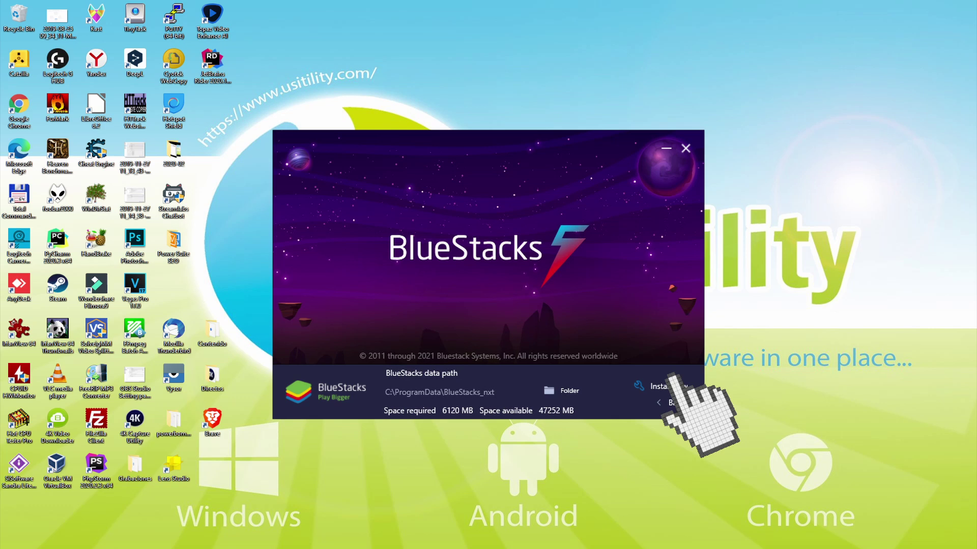
pyautogui.click(664, 403)
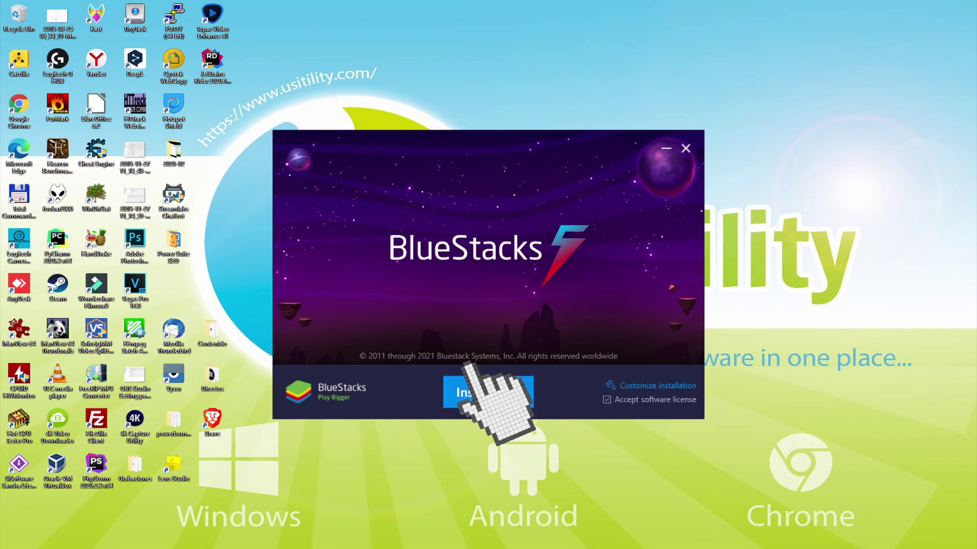
pyautogui.click(488, 393)
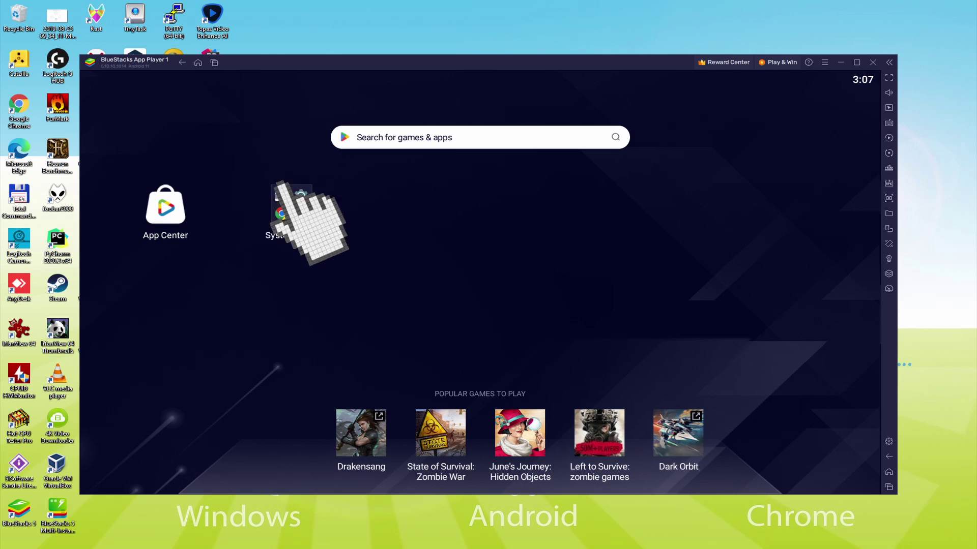
# Step: Launch Play Store from the System apps folder on the BlueStacks home screen
pyautogui.click(283, 190)
pyautogui.click(543, 259)
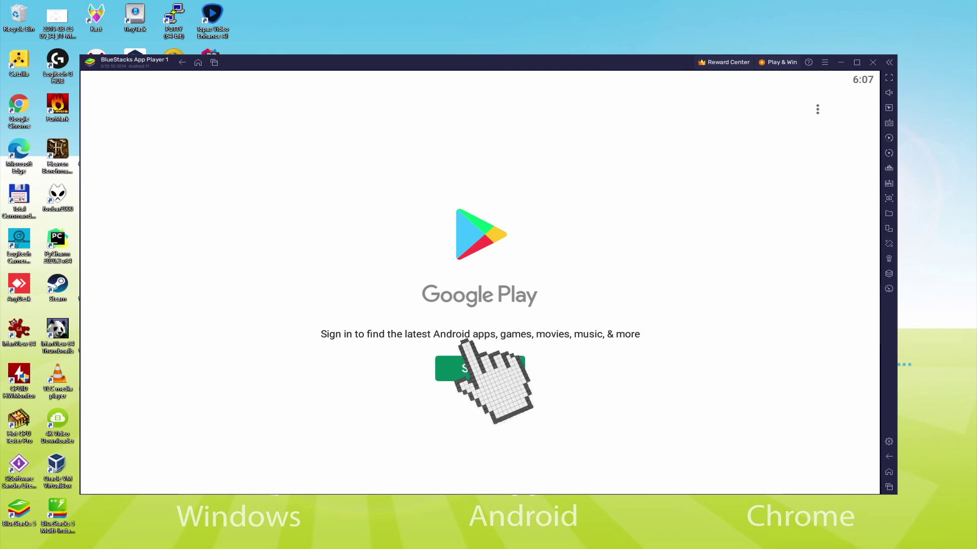
# Step: Sign in to Google Play, accept Google's terms, and switch off Google Drive backup
pyautogui.click(464, 369)
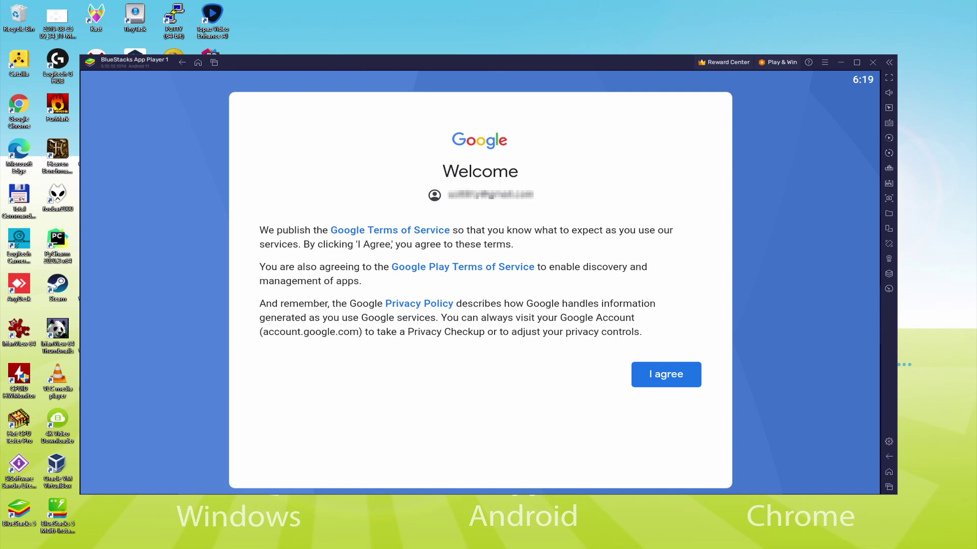
pyautogui.click(653, 374)
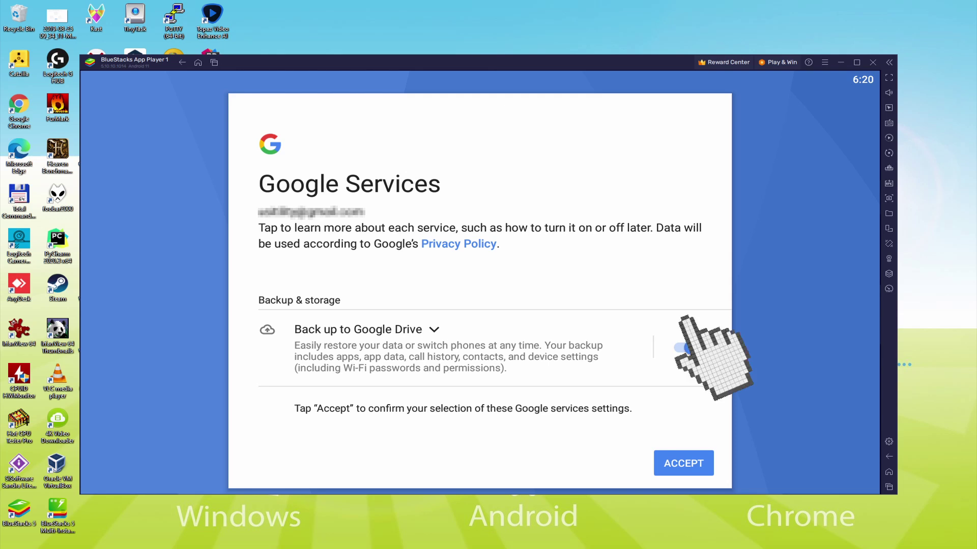
pyautogui.click(682, 348)
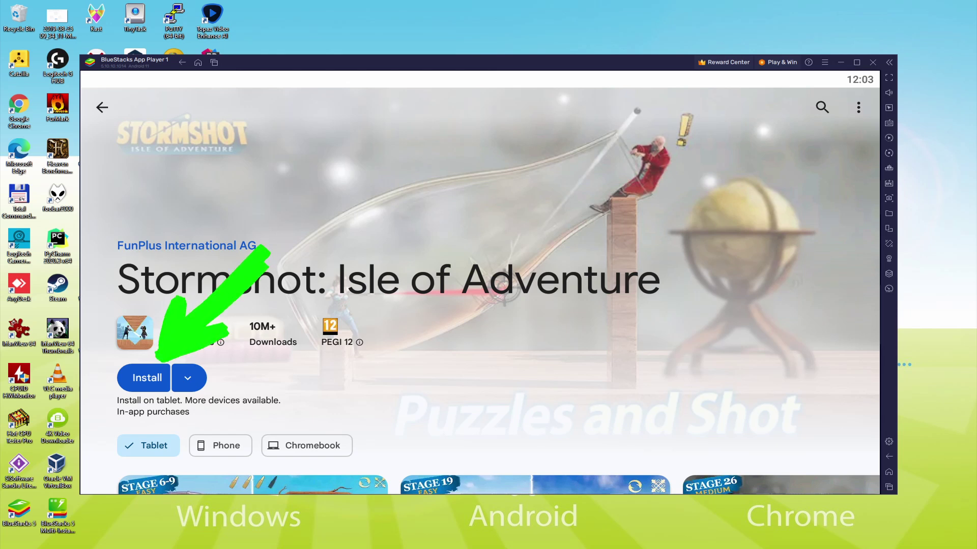
# Step: Install Stormshot: Isle of Adventure from its Google Play listing
pyautogui.click(135, 378)
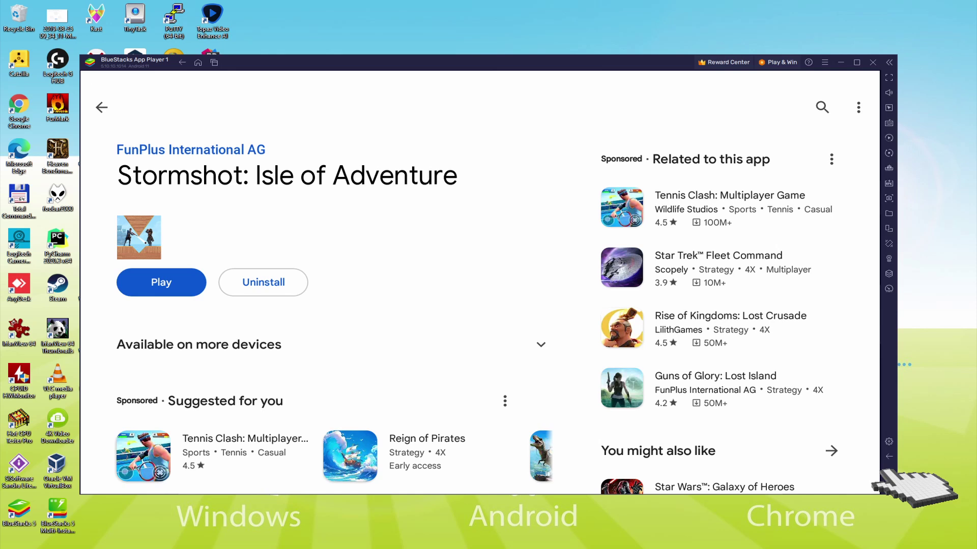
# Step: Close Google Play, leave the Stage 1 victory, skip Elizabeth's and the Captain's lines, and aim in Stage 2
pyautogui.click(889, 457)
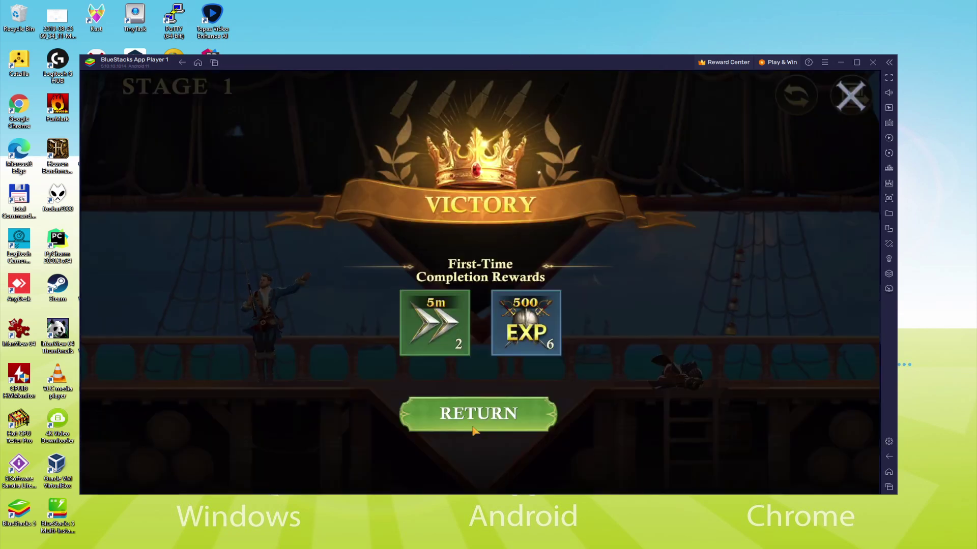
pyautogui.click(473, 430)
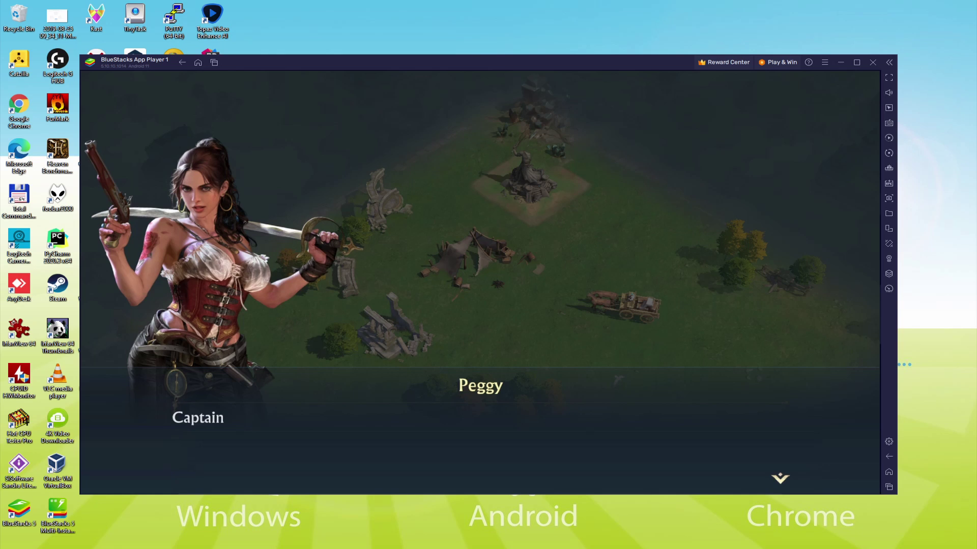
pyautogui.click(487, 430)
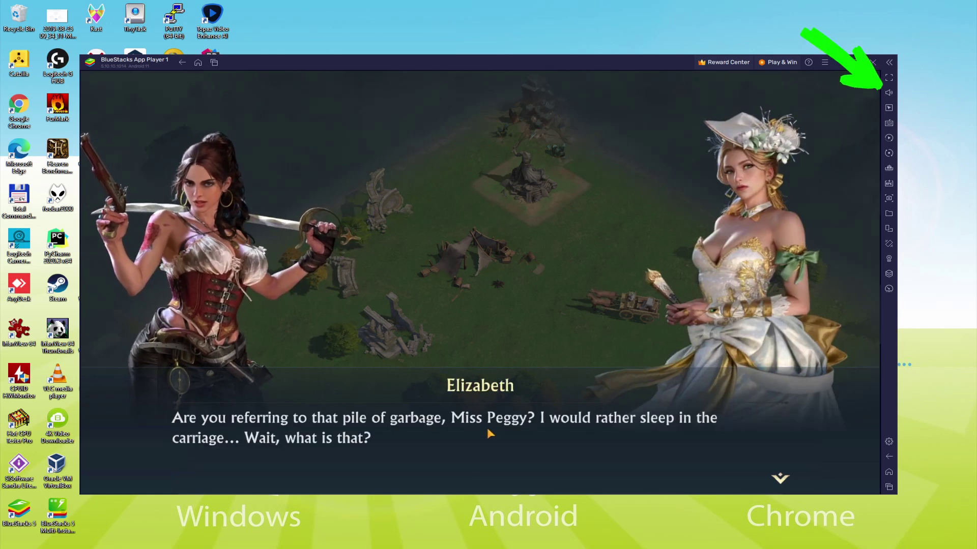
pyautogui.click(487, 429)
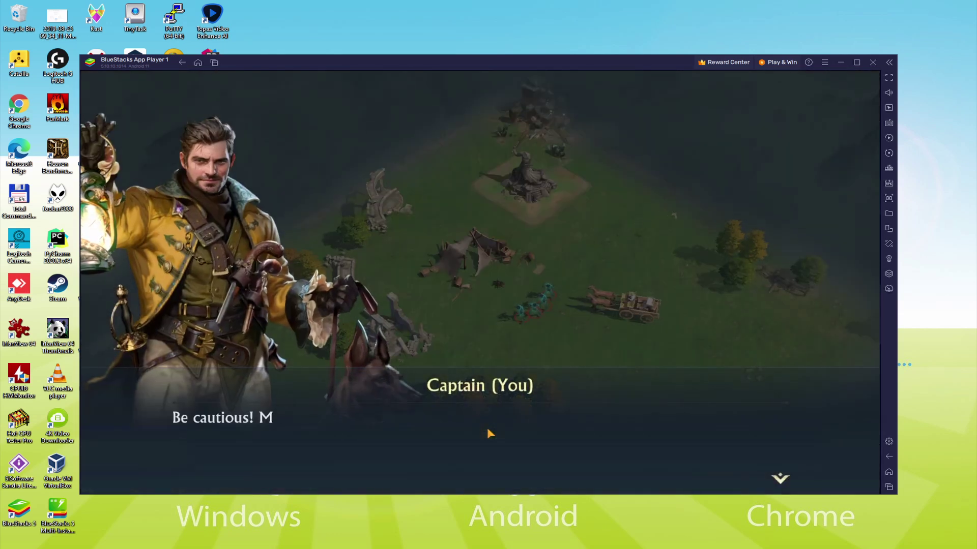
pyautogui.click(487, 431)
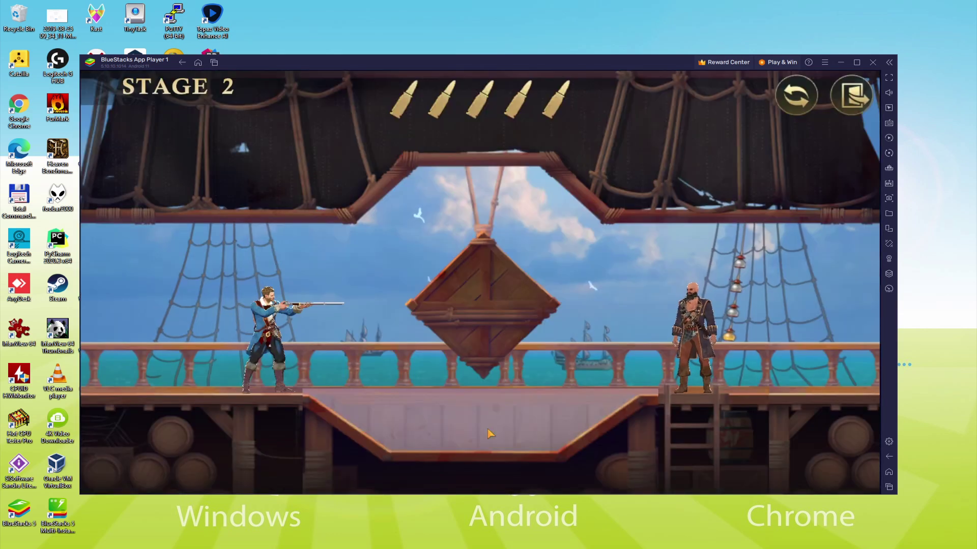
pyautogui.moveTo(334, 269)
pyautogui.mouseDown()
pyautogui.moveTo(351, 319)
pyautogui.moveTo(349, 227)
pyautogui.moveTo(366, 273)
pyautogui.moveTo(322, 263)
pyautogui.mouseUp()
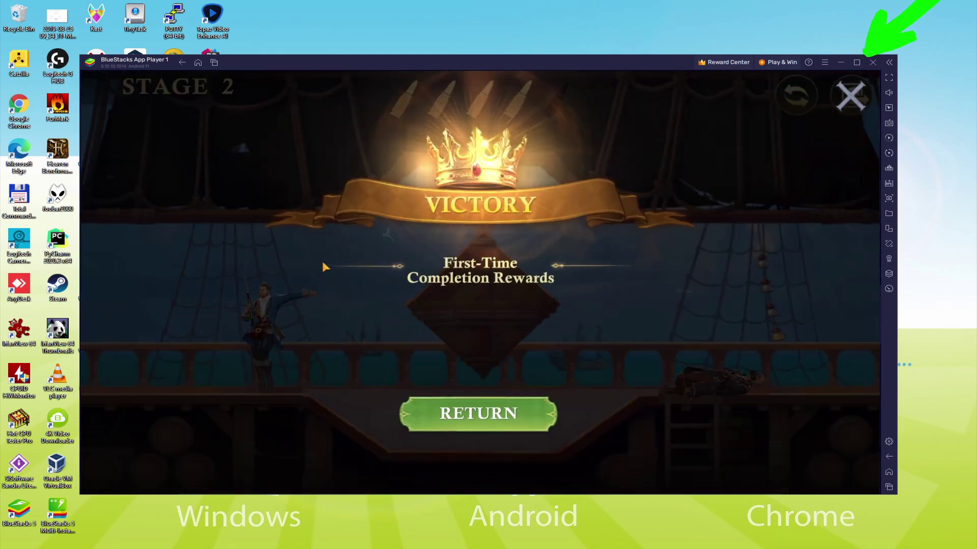
# Step: Return from the Stage 2 victory to the island base, dismiss Peggy, and inspect the fogged ruined tower
pyautogui.click(498, 448)
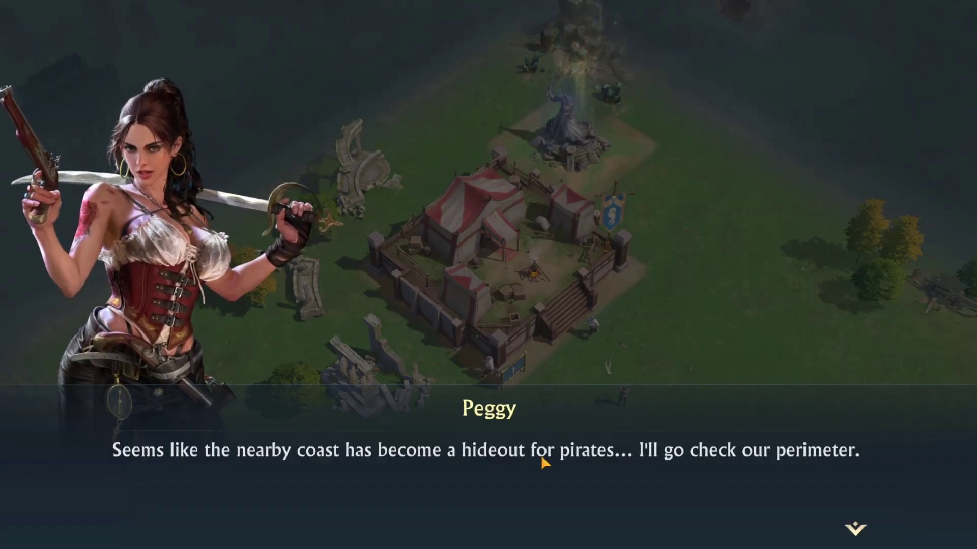
pyautogui.click(542, 457)
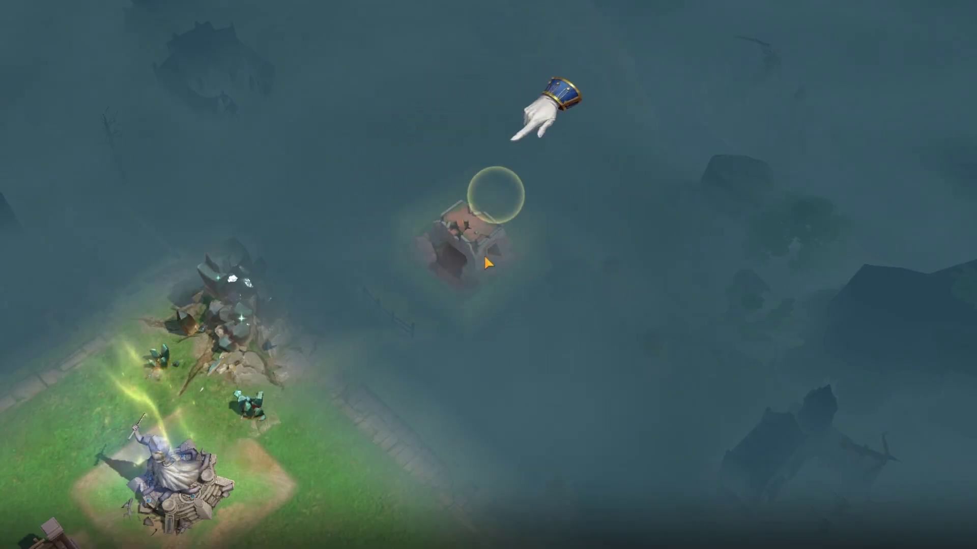
pyautogui.click(477, 209)
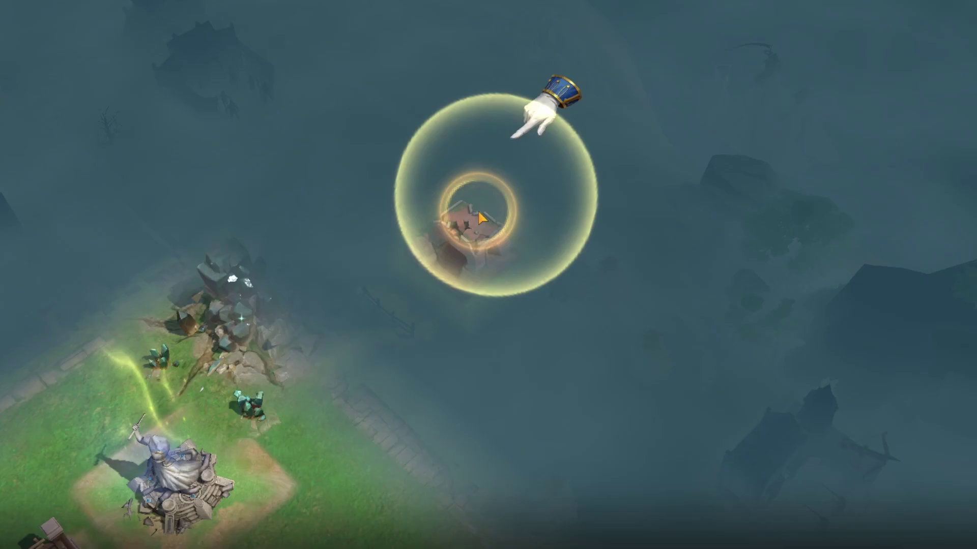
# Step: Close the Unknown Territory panel and dismiss the Captain's dialogue
pyautogui.click(661, 303)
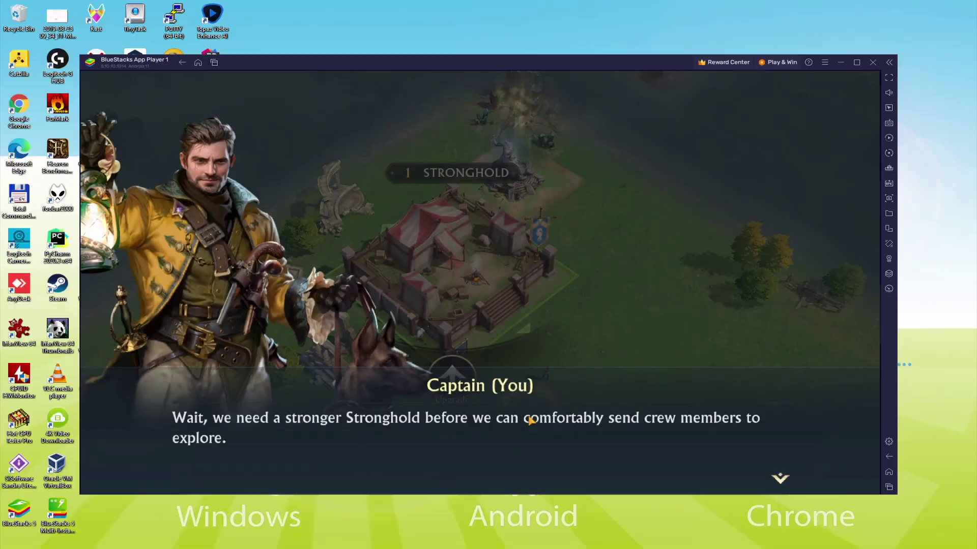
pyautogui.click(529, 420)
pyautogui.click(451, 382)
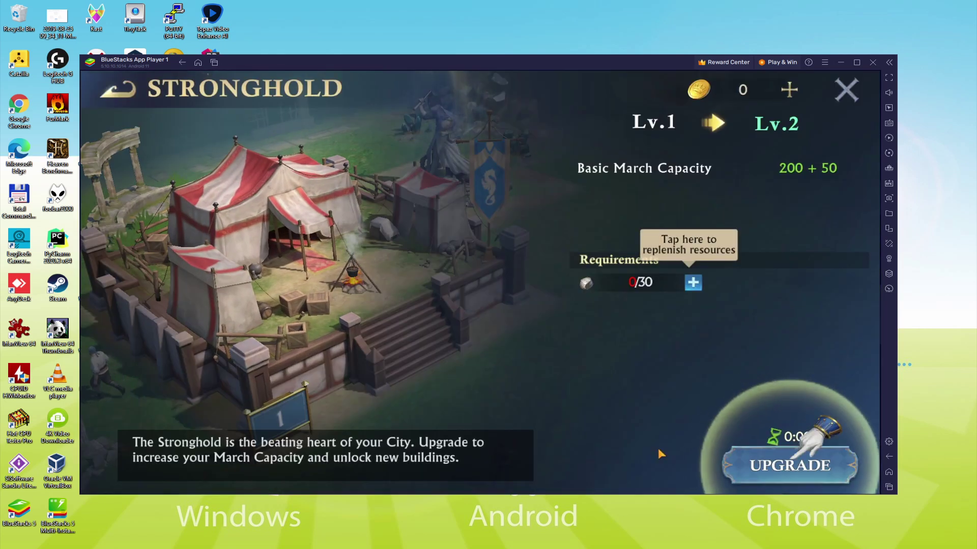
# Step: Collect stone from the ruins to reach 80/30 and open the Stronghold's Lv.2 upgrade
pyautogui.click(771, 473)
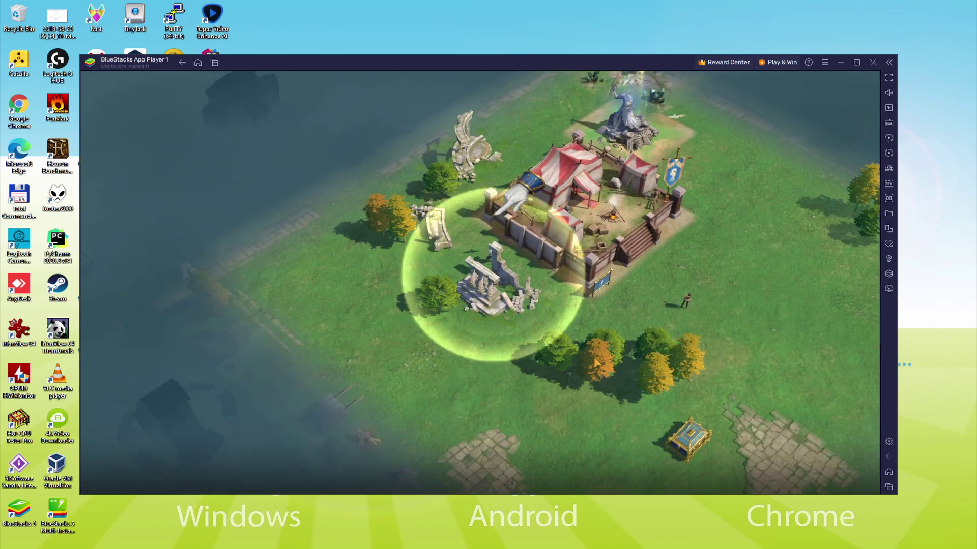
pyautogui.click(499, 300)
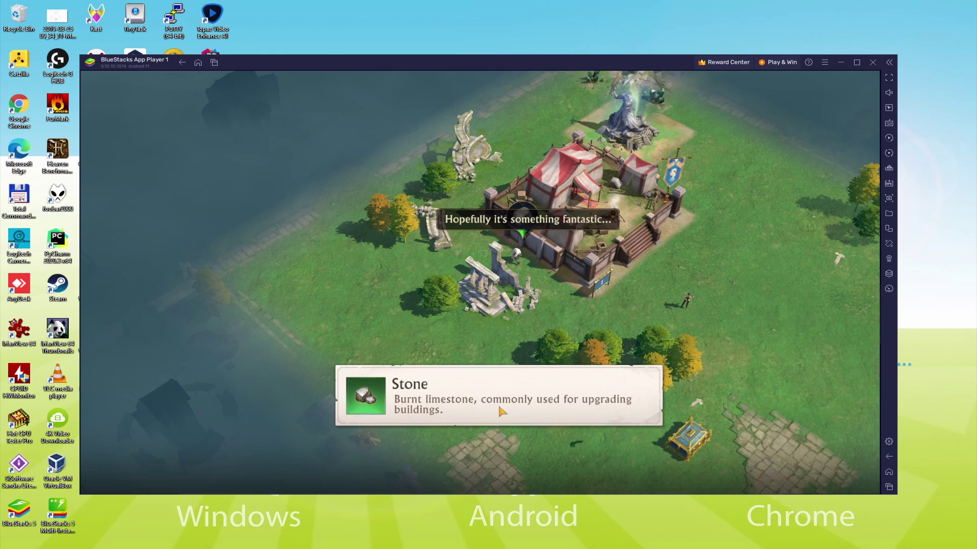
pyautogui.click(514, 473)
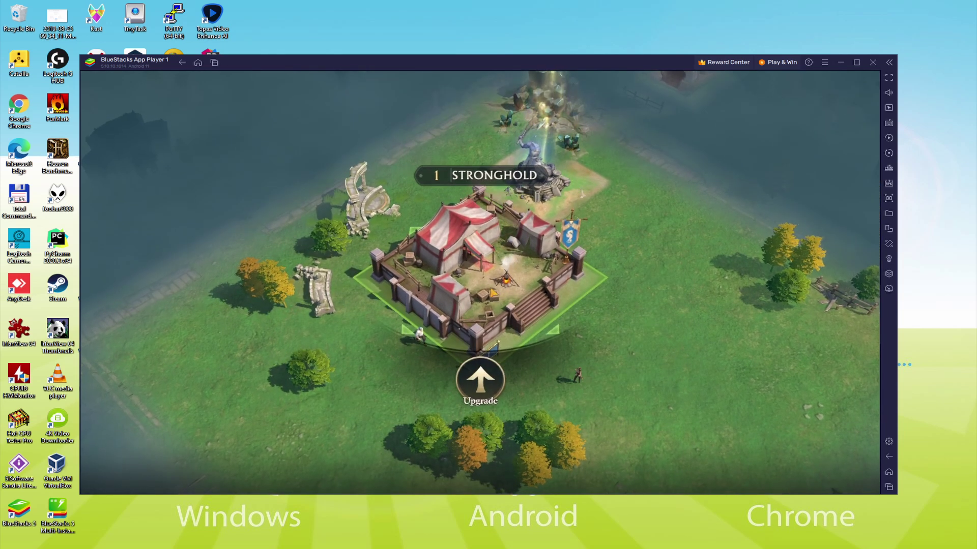
pyautogui.click(483, 389)
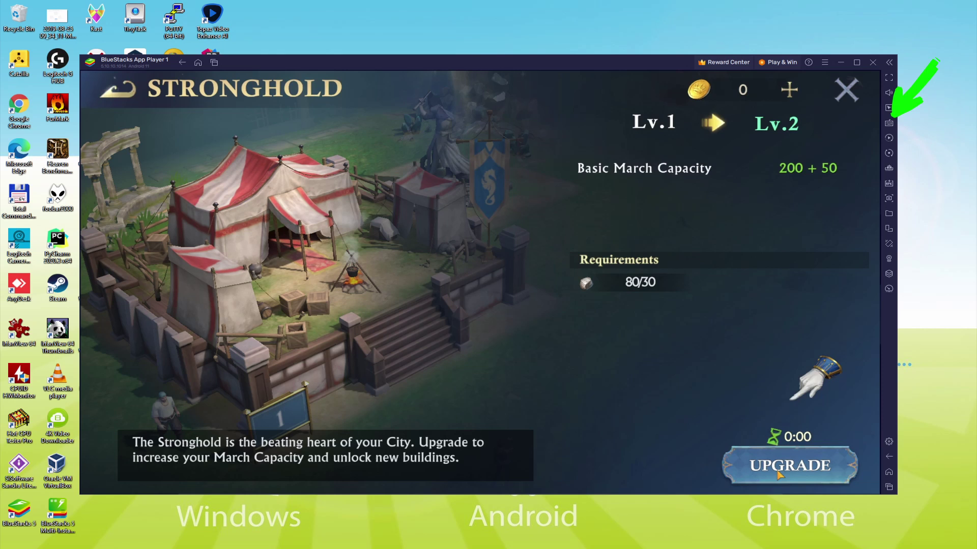
# Step: Upgrade the Stronghold to Lv.2 and dismiss Peggy's and the Captain's follow-up dialogue
pyautogui.click(778, 473)
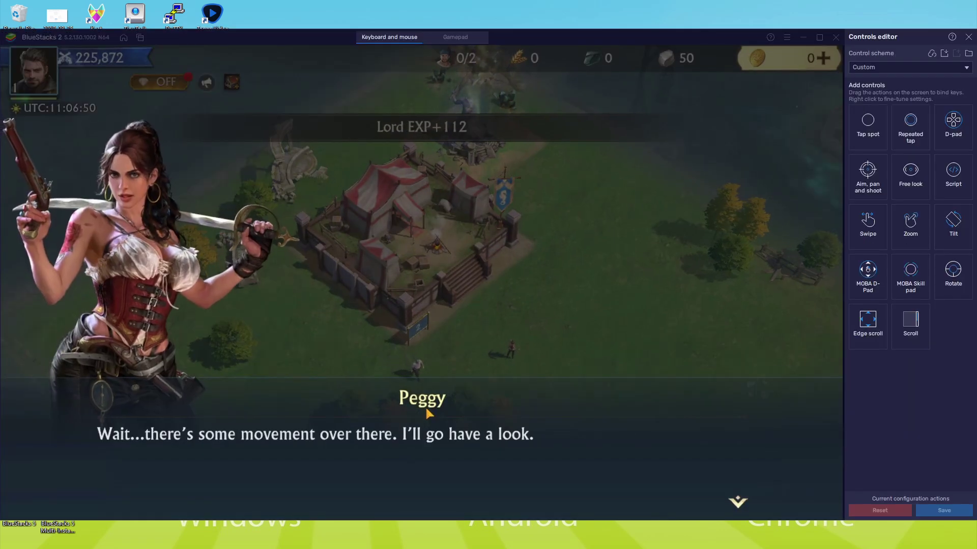
pyautogui.click(423, 430)
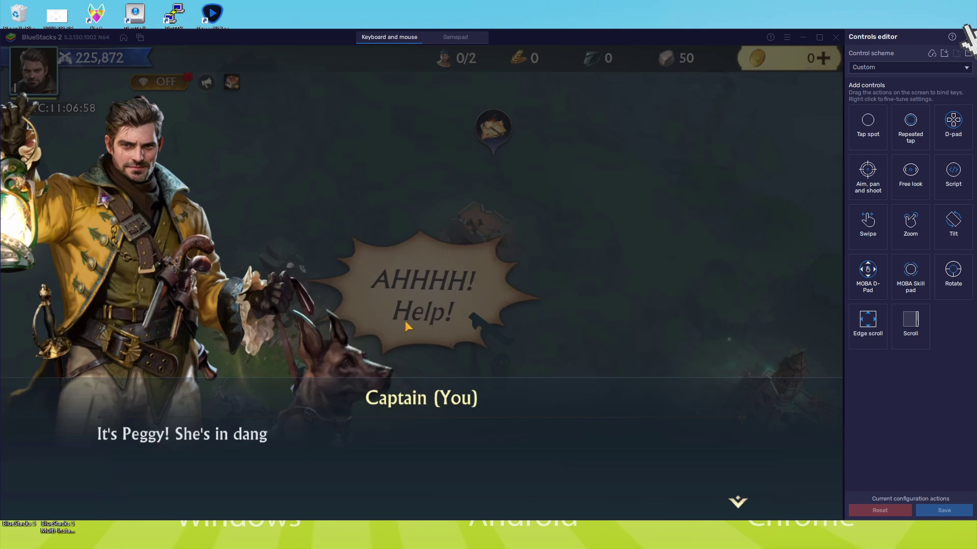
pyautogui.click(420, 433)
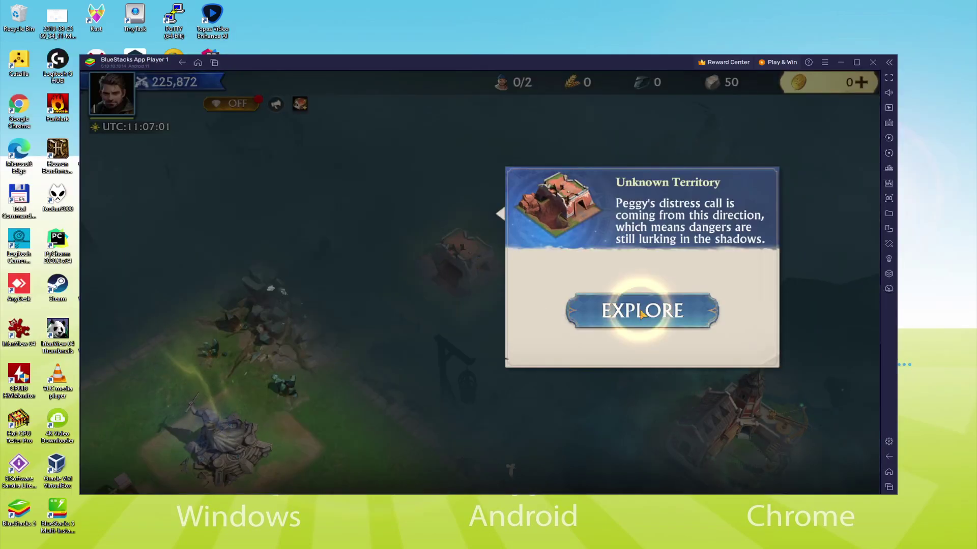
# Step: Explore the unknown Mist territory, ricochet a shot into the pirates, and return from Victory
pyautogui.click(642, 314)
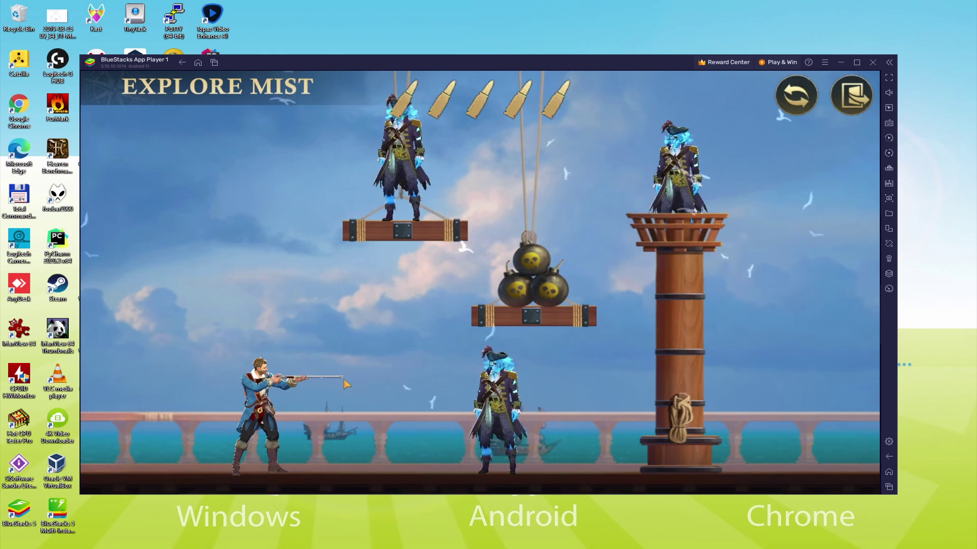
pyautogui.moveTo(345, 384); pyautogui.dragTo(343, 334)
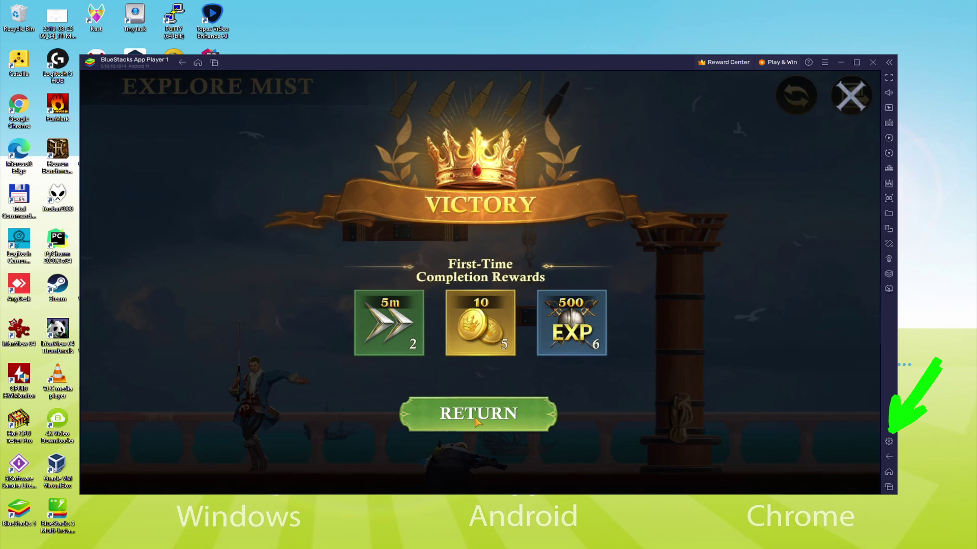
pyautogui.click(476, 420)
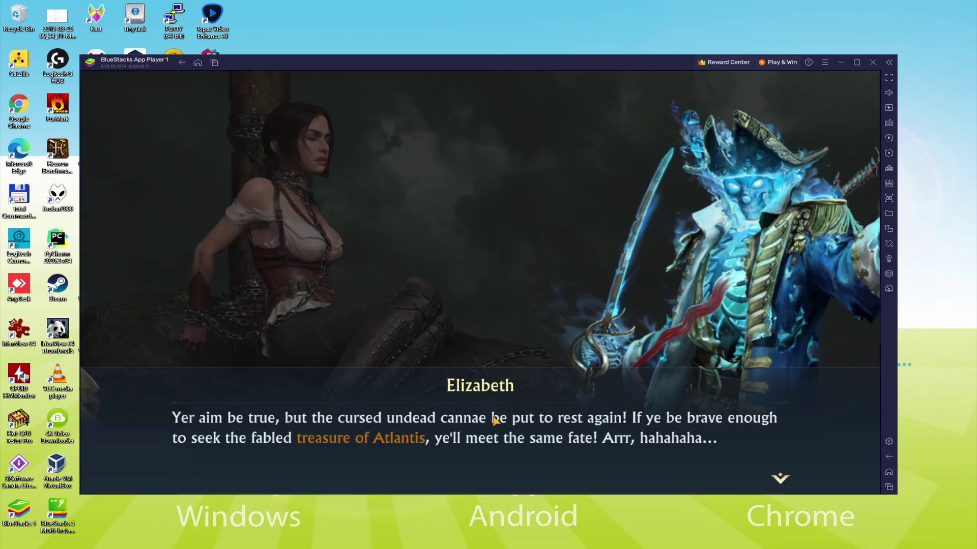
# Step: Close settings and click through Elizabeth's story dialogue to start the chain rescue
pyautogui.click(491, 413)
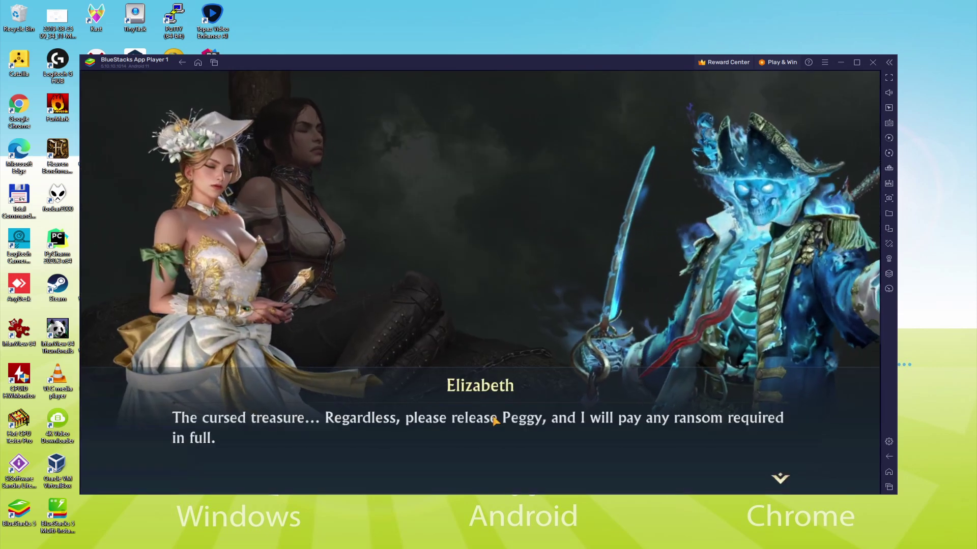
pyautogui.click(492, 416)
pyautogui.click(492, 416)
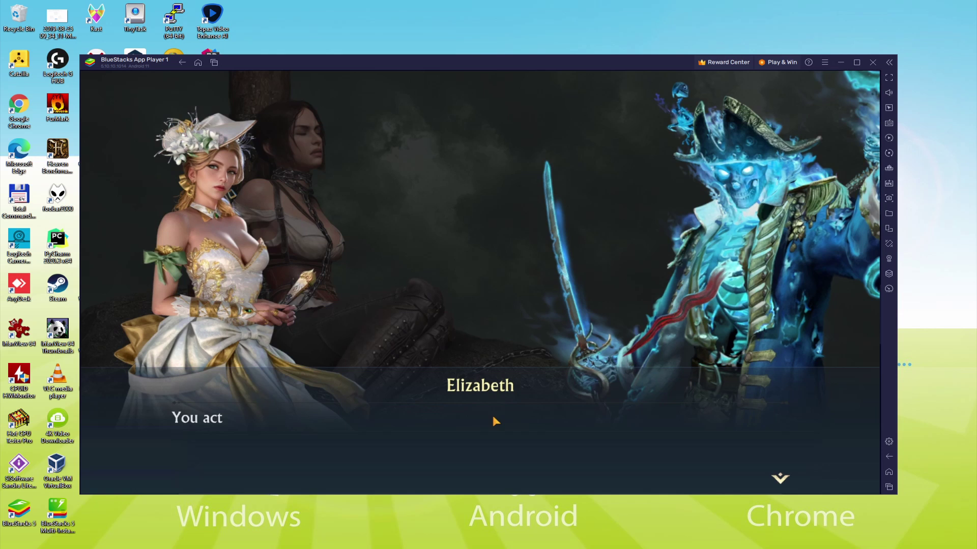
pyautogui.click(493, 417)
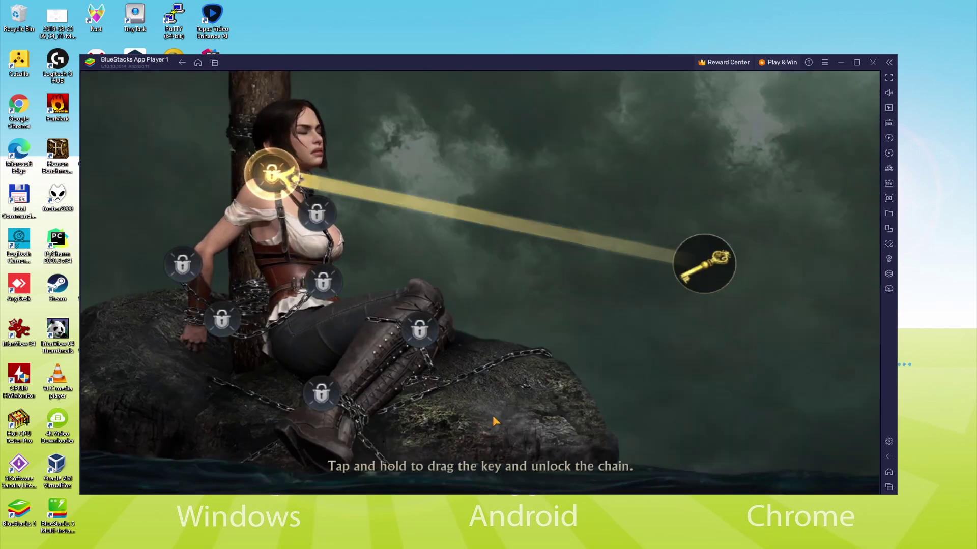
# Step: Drag the key onto Peggy's shoulder lock, then return from Chains Unlocked
pyautogui.moveTo(682, 264)
pyautogui.mouseDown()
pyautogui.moveTo(377, 214)
pyautogui.moveTo(275, 170)
pyautogui.moveTo(286, 170)
pyautogui.moveTo(272, 176)
pyautogui.mouseUp()
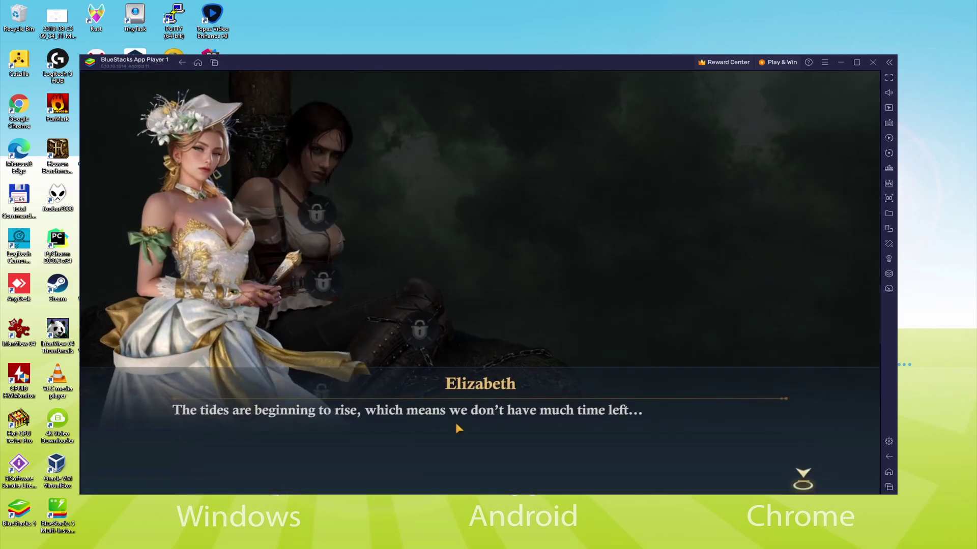
pyautogui.click(456, 428)
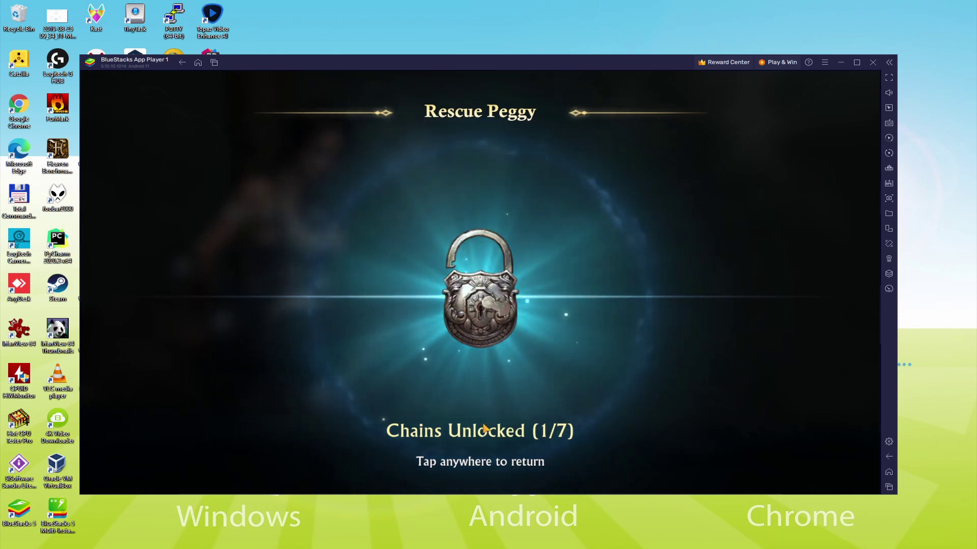
pyautogui.click(483, 428)
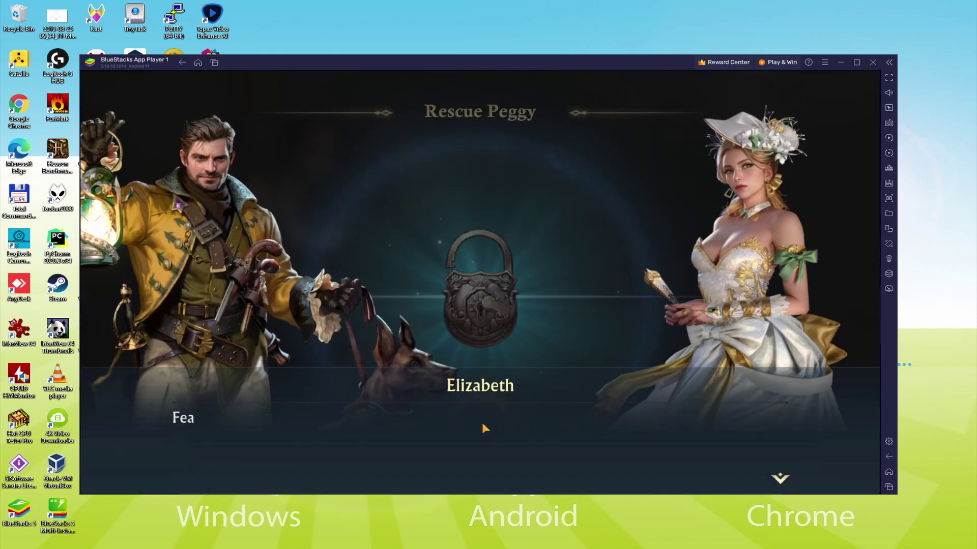
pyautogui.click(483, 429)
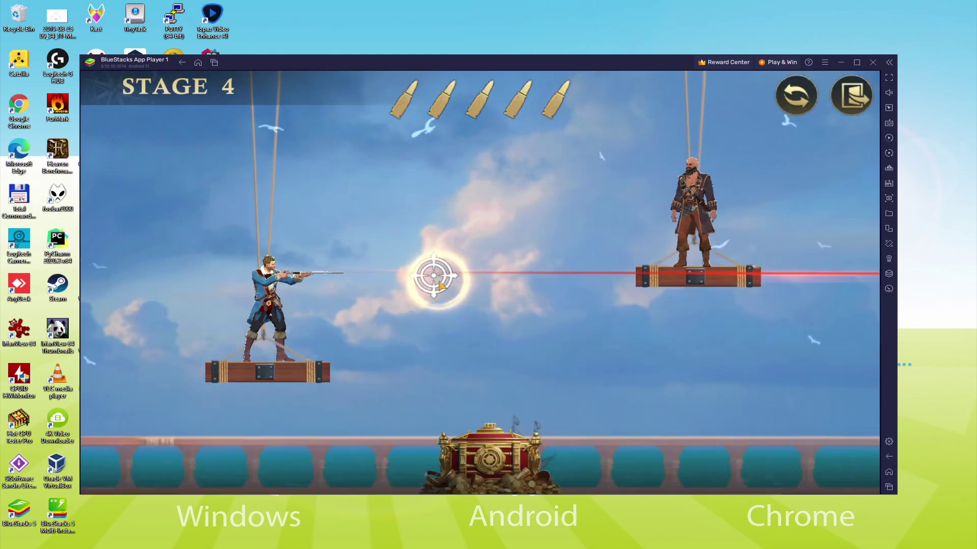
# Step: Shoot the pirate to win Stage 4 and view the Gem of Blessing reward
pyautogui.click(432, 225)
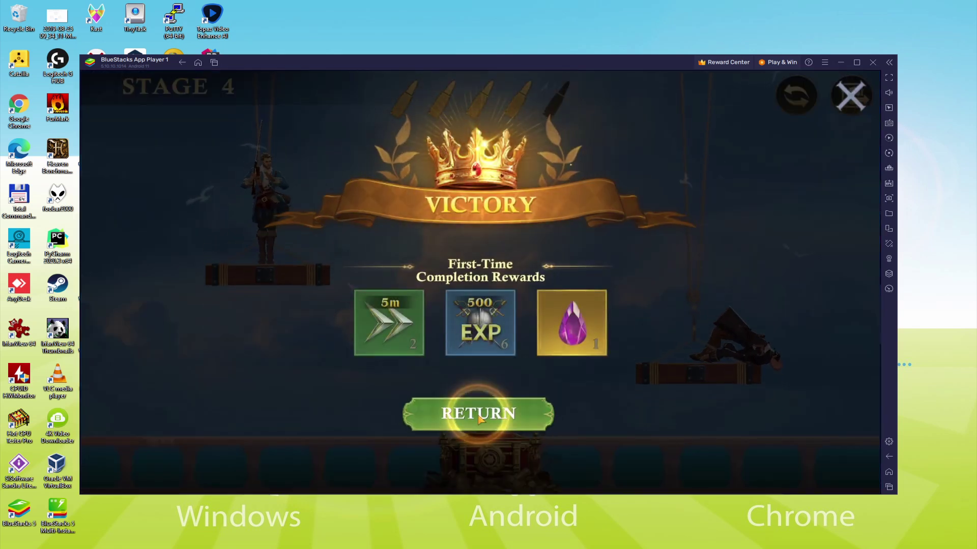
pyautogui.click(480, 417)
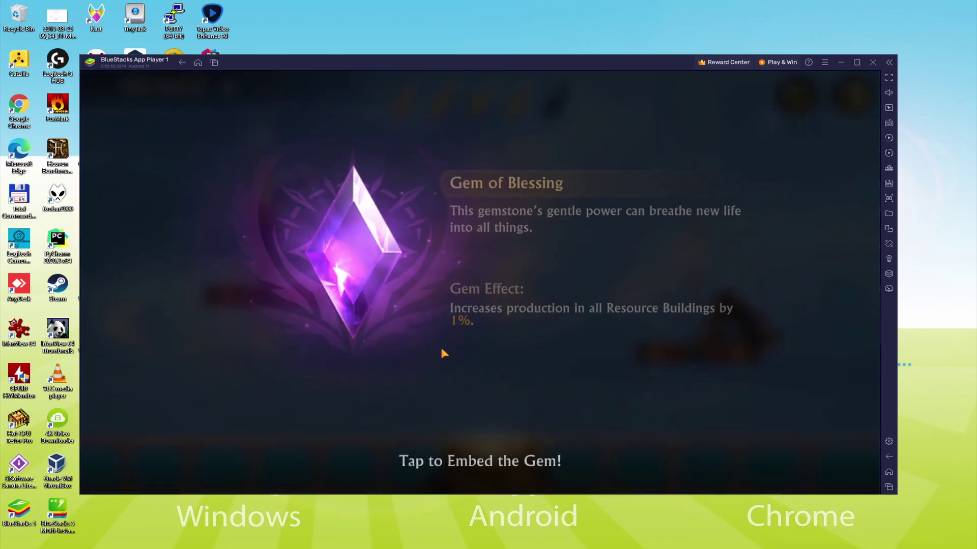
pyautogui.click(468, 448)
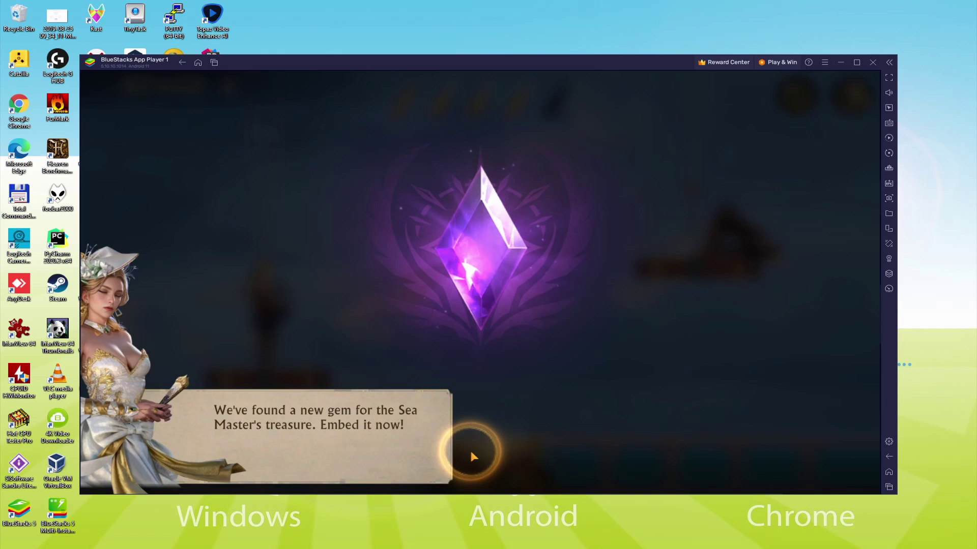
# Step: Embed the gem for +1% resource production, then start Stage 5 aiming toward the hanging platform
pyautogui.click(471, 451)
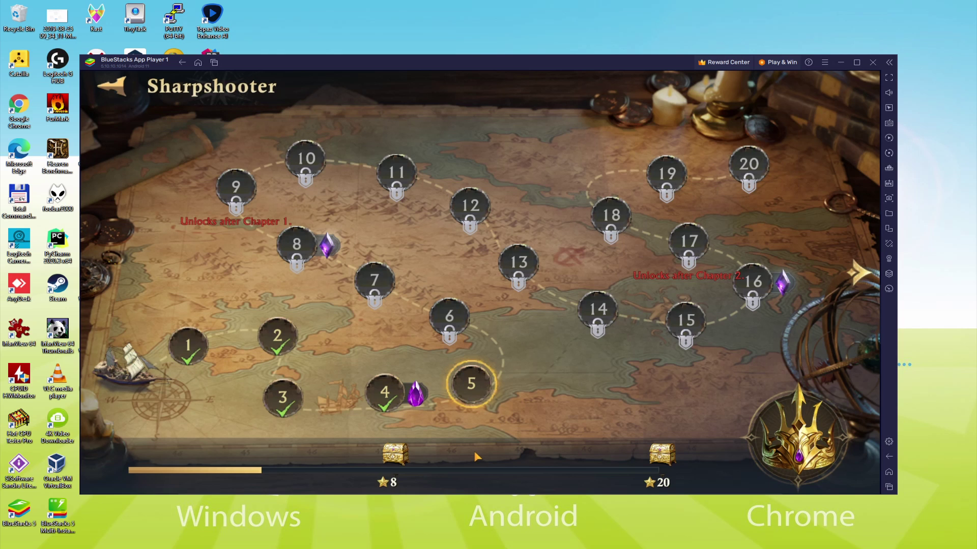
pyautogui.click(468, 384)
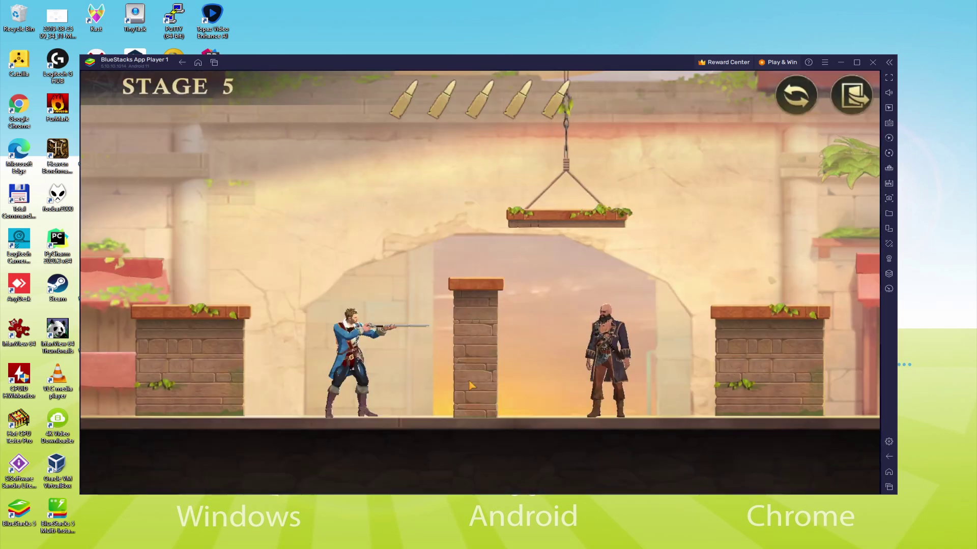
pyautogui.moveTo(425, 349); pyautogui.dragTo(406, 286)
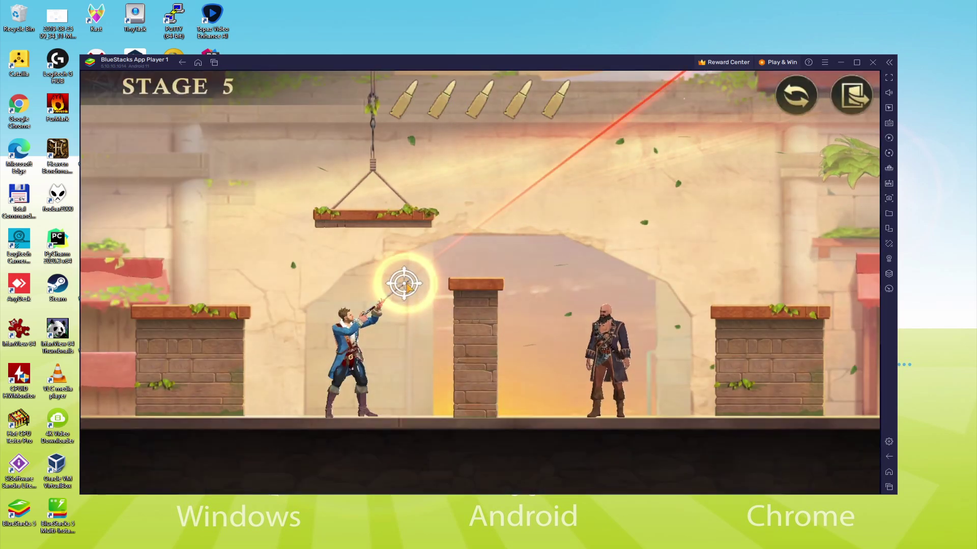